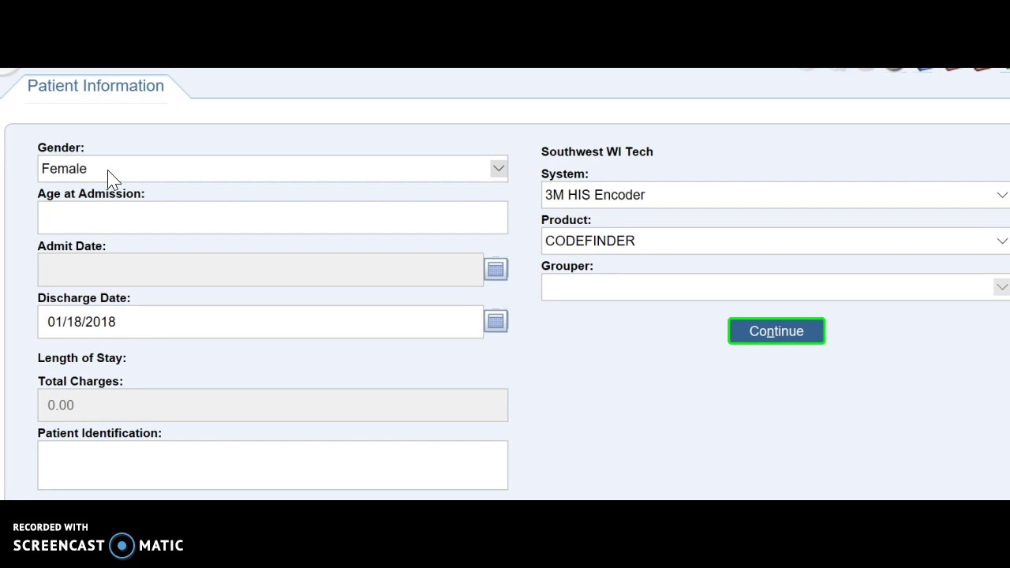
# Step: Enter age at admission 35 and select the HCPCS/CPT ICD Grp encoder product
pyautogui.click(83, 218)
pyautogui.write('35')
pyautogui.click(603, 246)
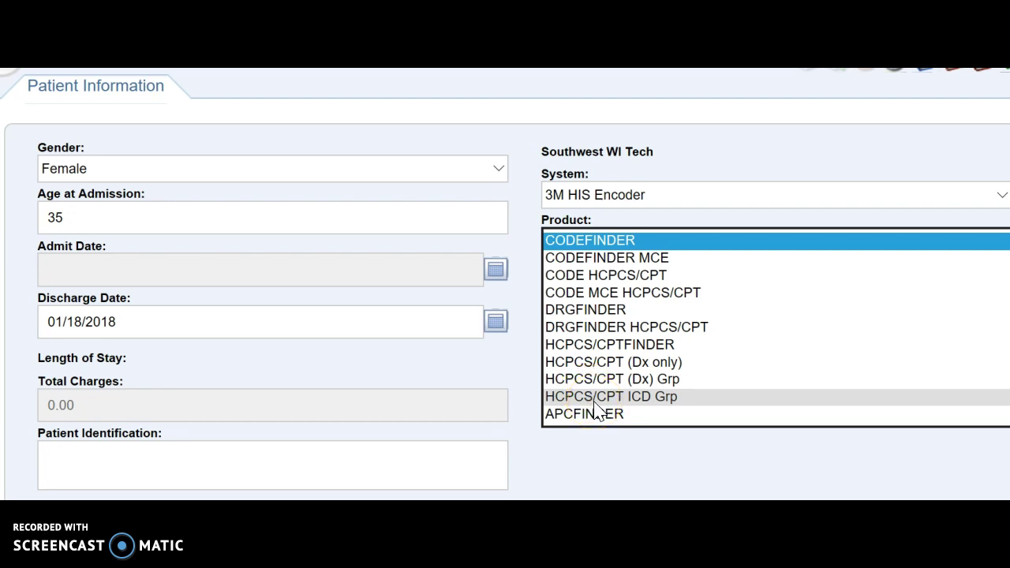
pyautogui.click(594, 399)
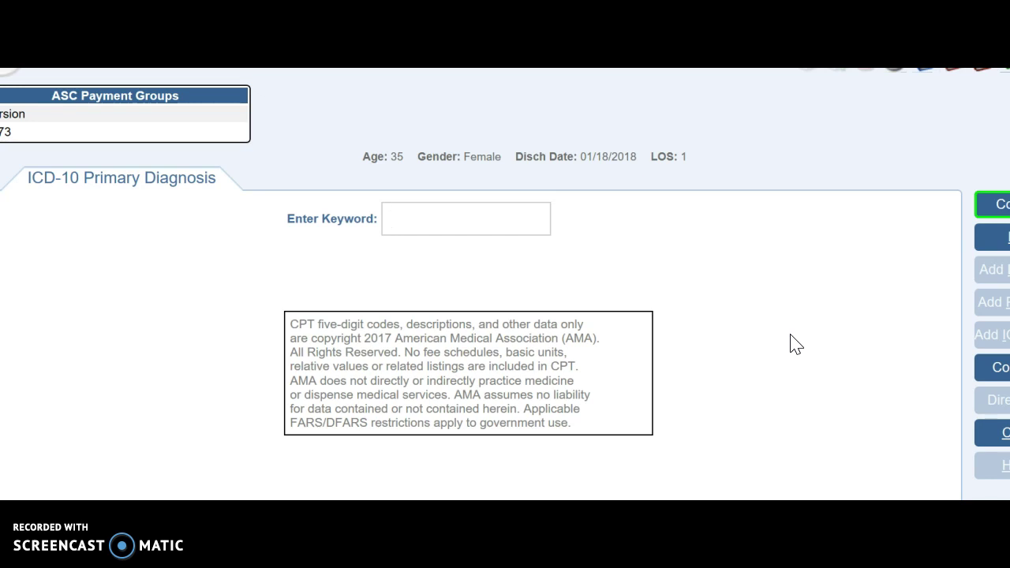
# Step: Search the primary diagnosis keyword PNEUMON
pyautogui.click(295, 181)
pyautogui.write('PNEUMON')
pyautogui.press('Return')
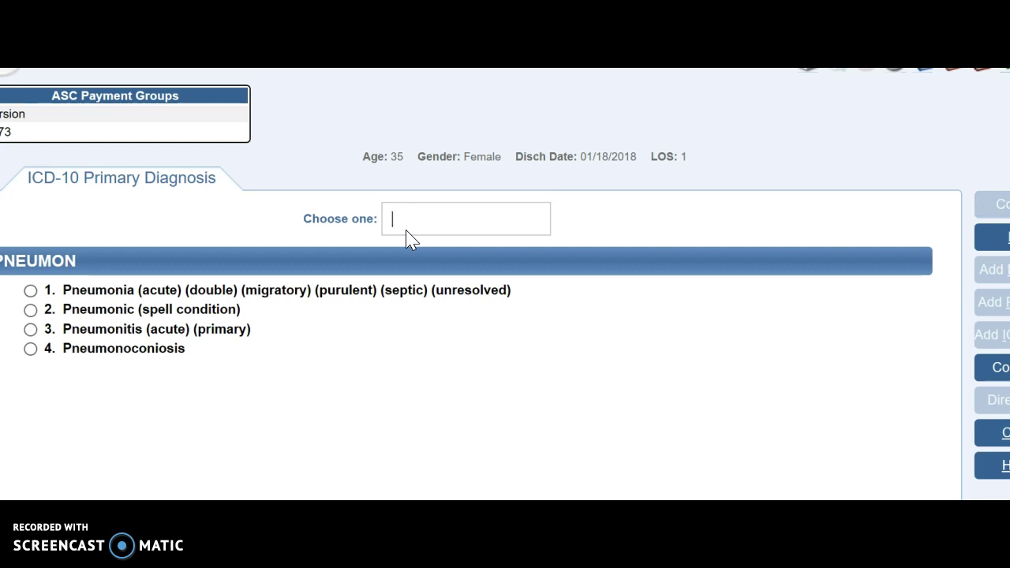
# Step: Choose acute pneumonia, code it as unspecified, and answer No to associated influenza
pyautogui.write('1')
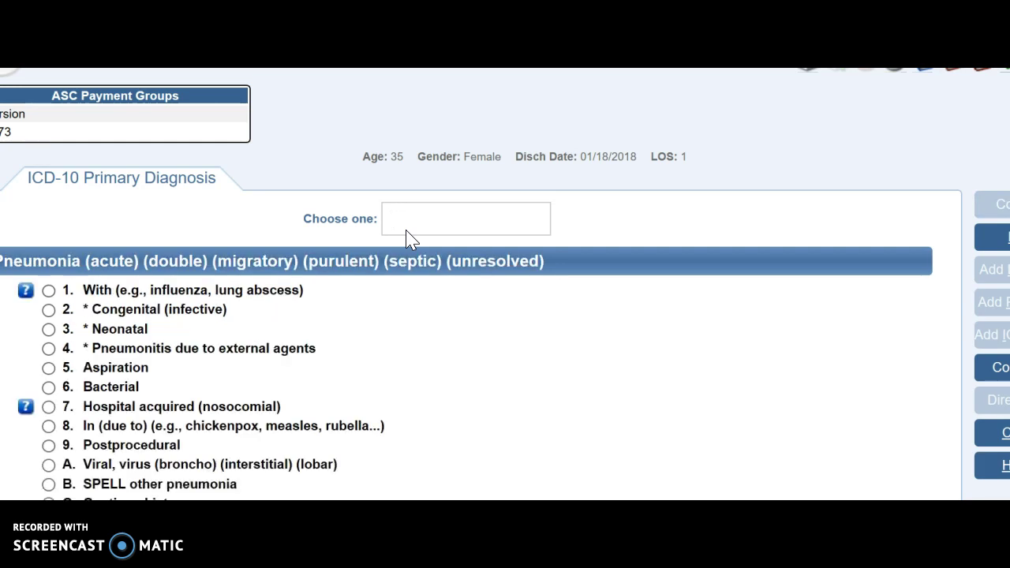
pyautogui.click(890, 277)
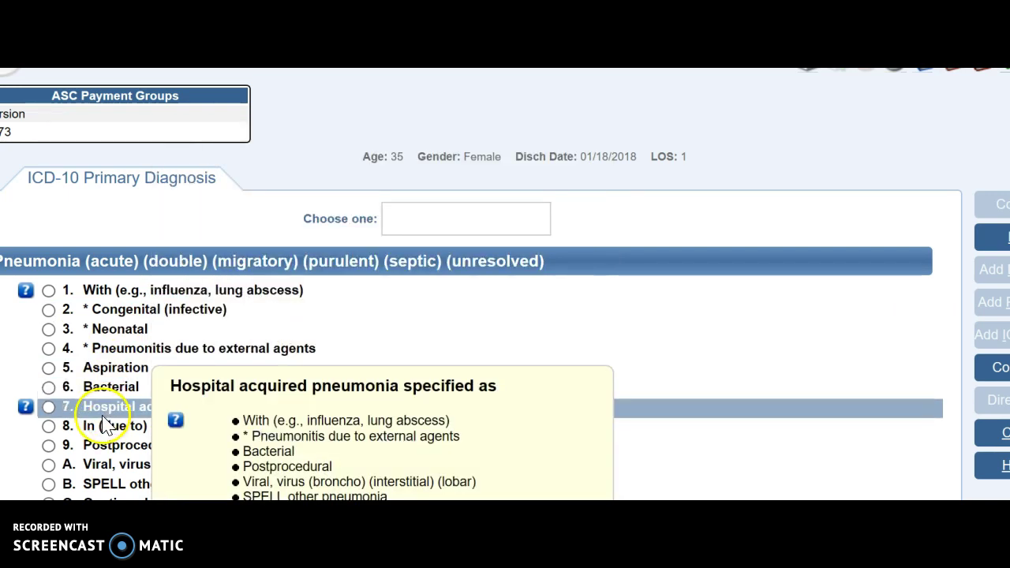
pyautogui.moveTo(91, 444)
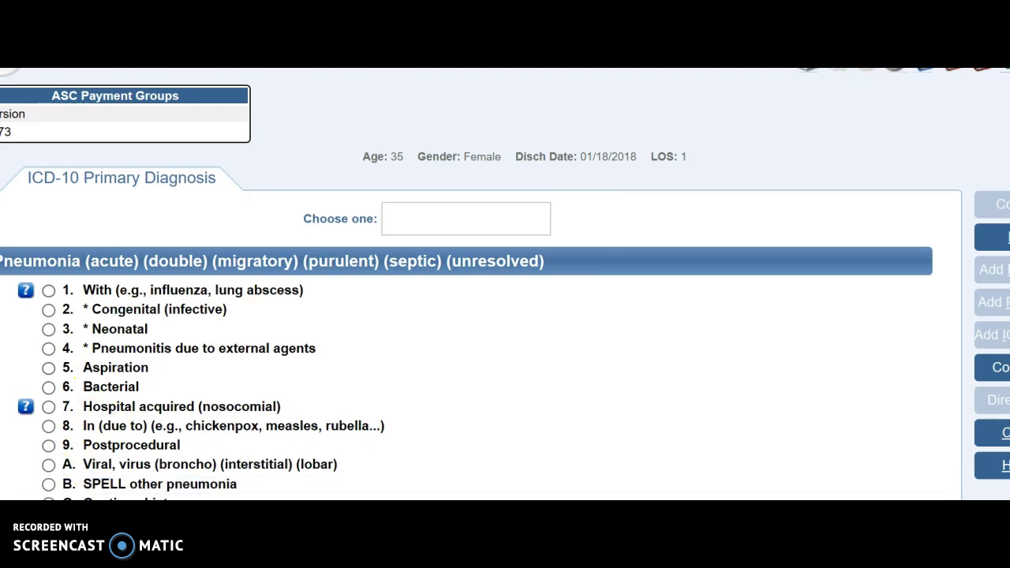
pyautogui.press('6')
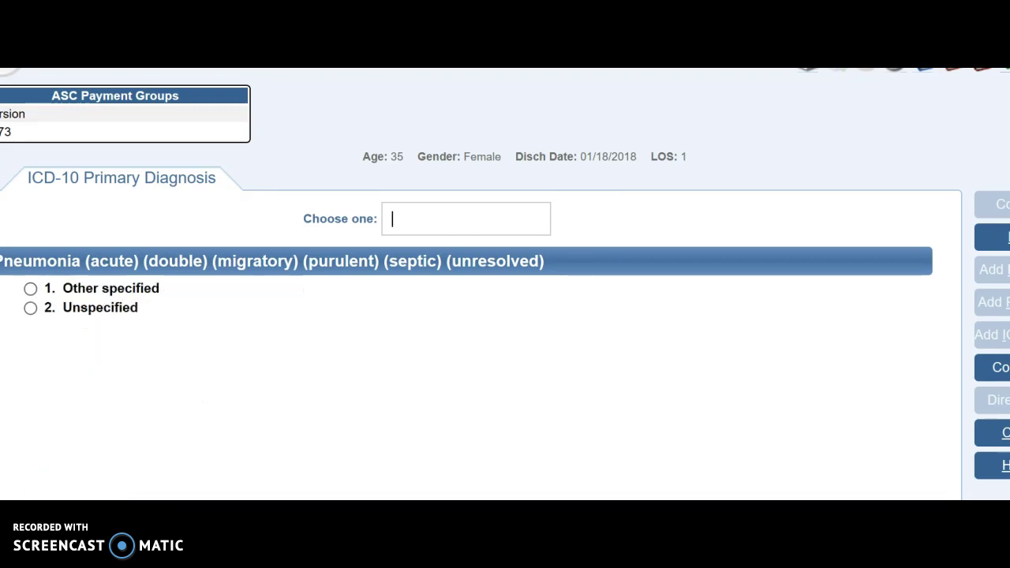
pyautogui.click(30, 309)
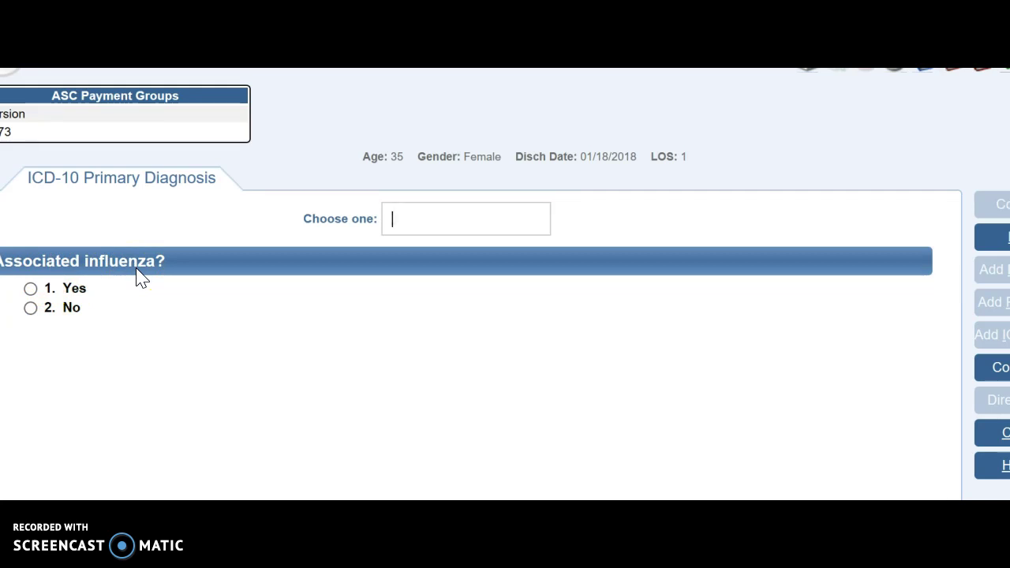
pyautogui.click(30, 309)
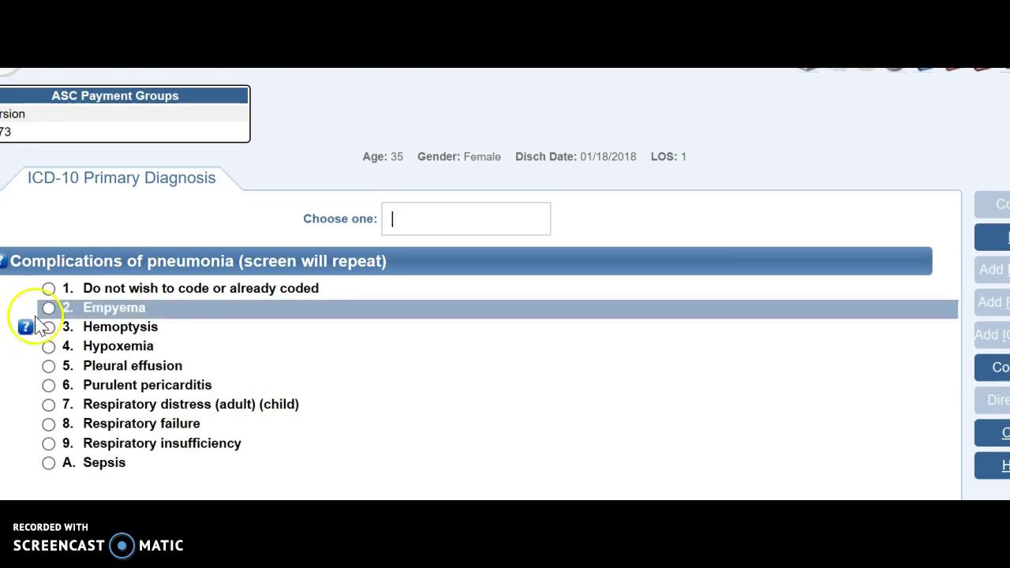
# Step: Add pleural effusion as the complication, then decline more complications and respiratory conditions
pyautogui.moveTo(49, 341)
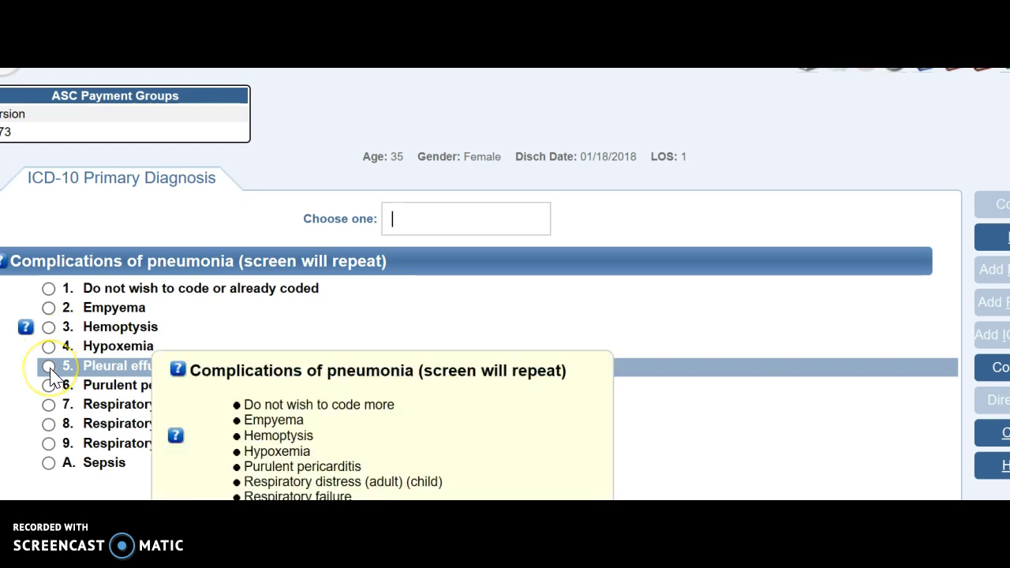
pyautogui.click(48, 366)
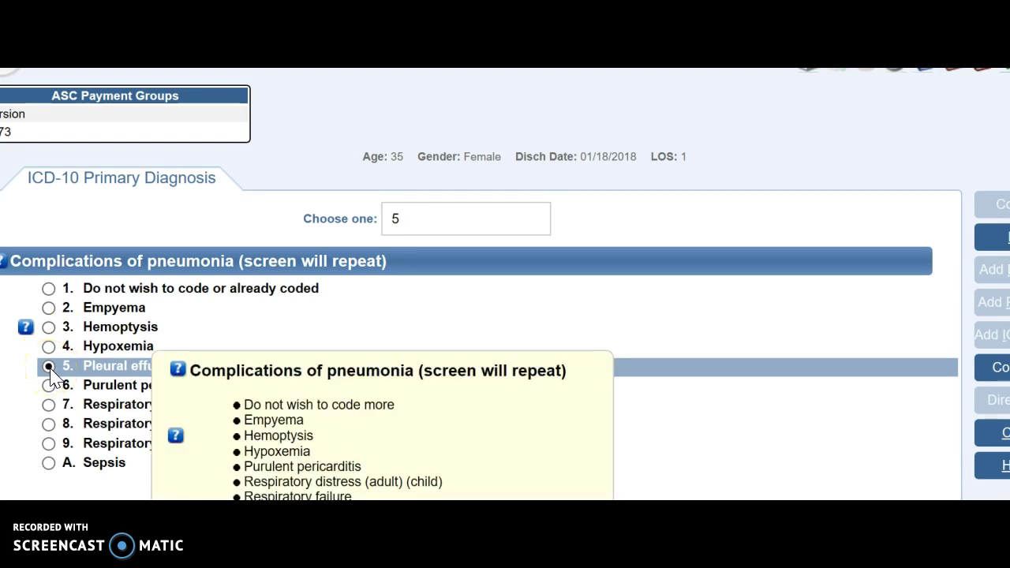
pyautogui.click(48, 291)
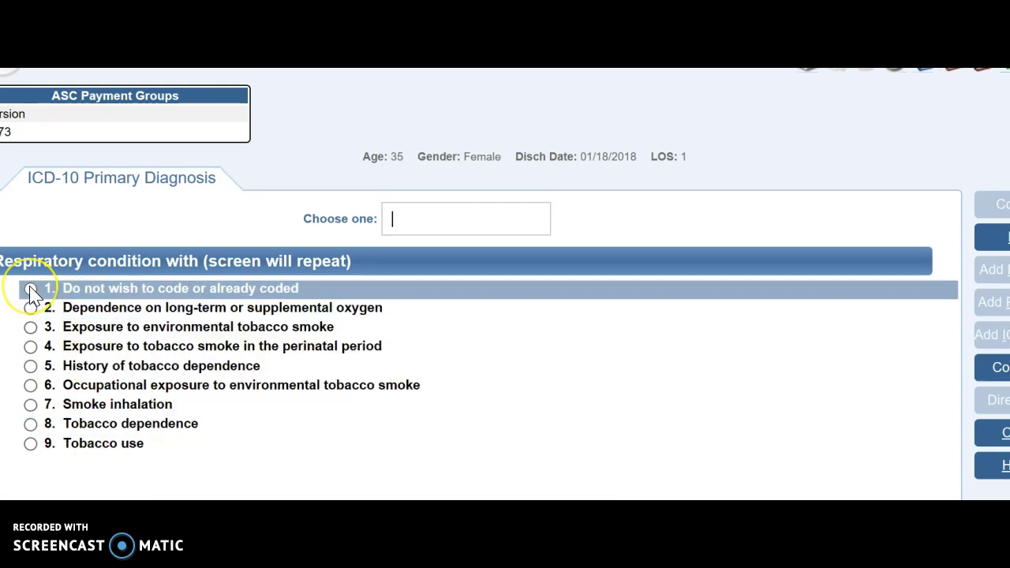
pyautogui.click(30, 289)
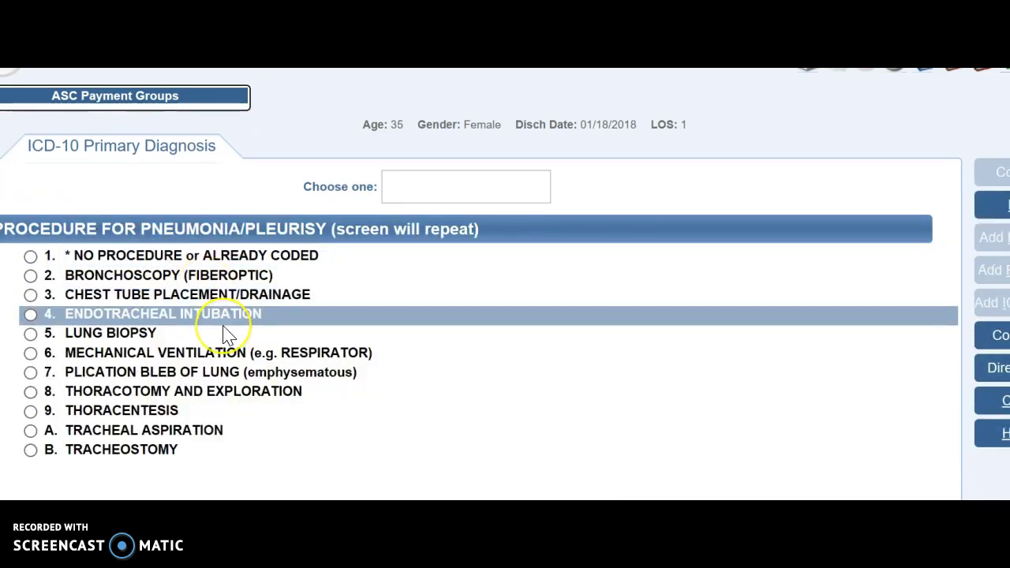
# Step: Add a unilateral thoracentesis without image guidance, with no further procedures to code
pyautogui.moveTo(225, 336)
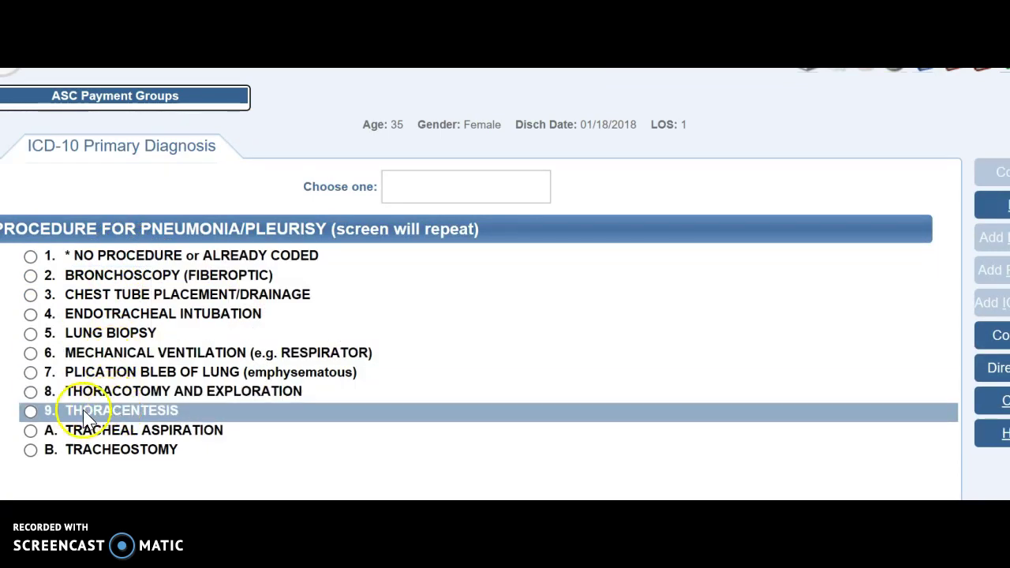
pyautogui.moveTo(85, 420)
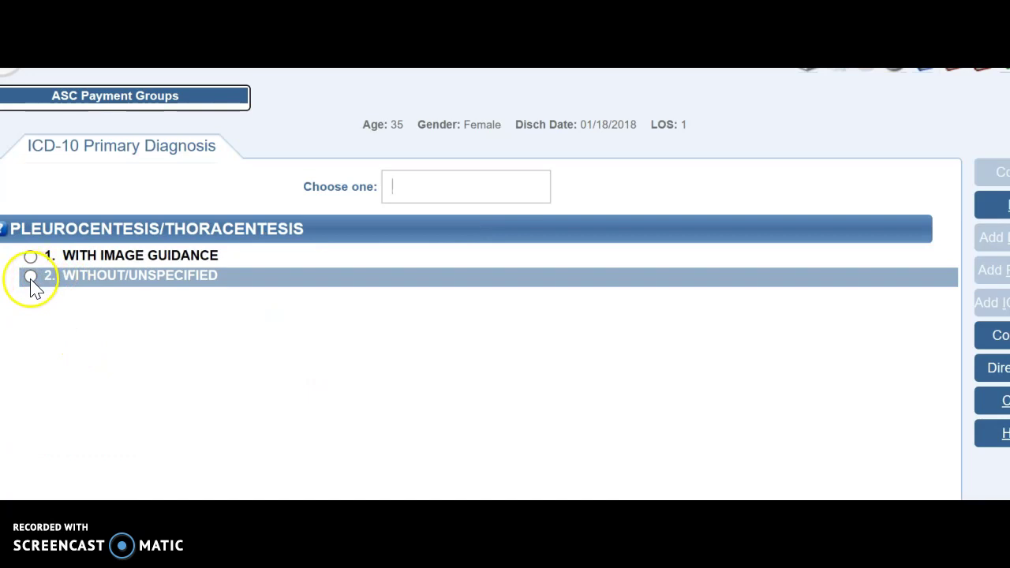
pyautogui.moveTo(31, 286)
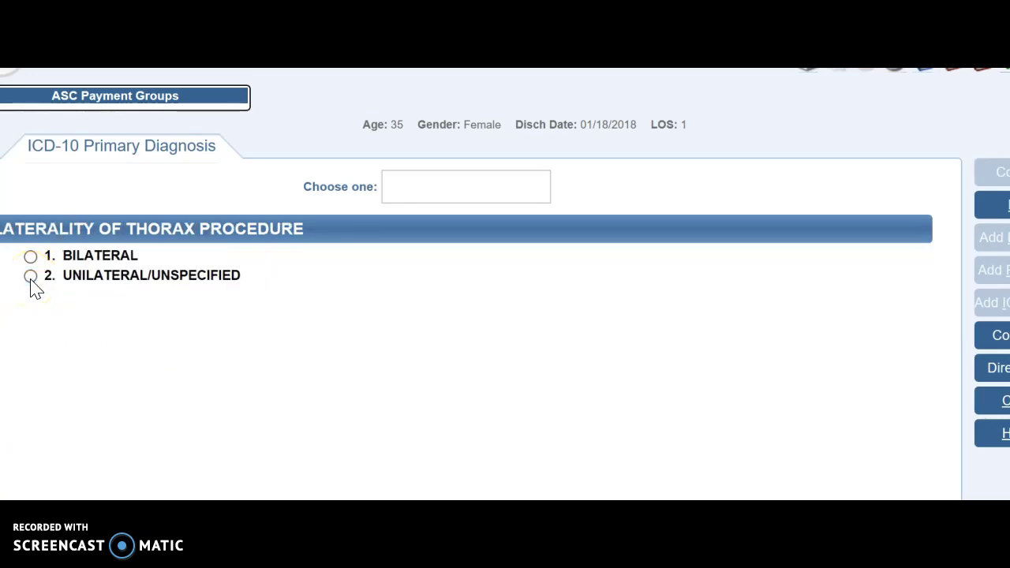
pyautogui.click(32, 284)
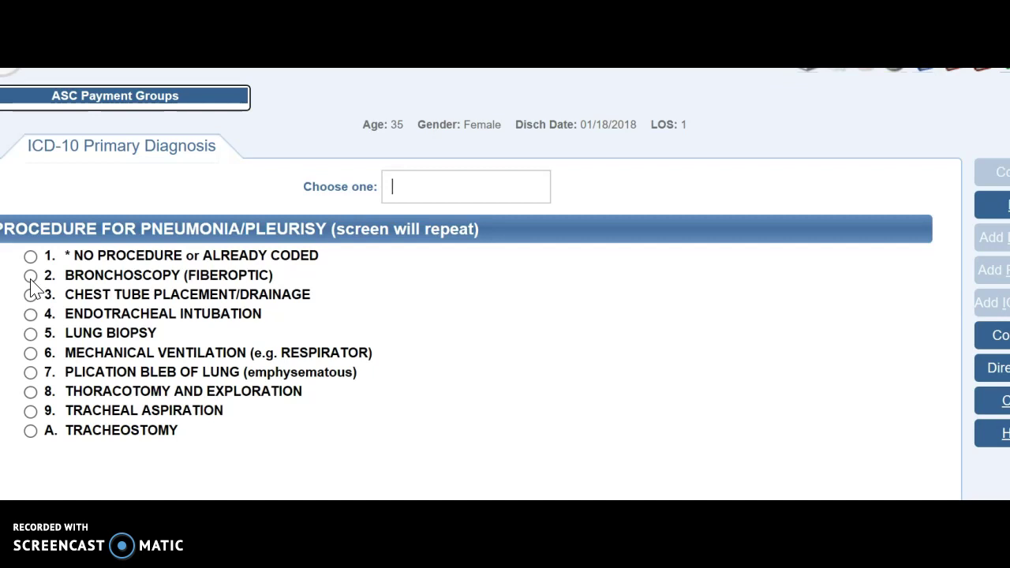
pyautogui.click(30, 257)
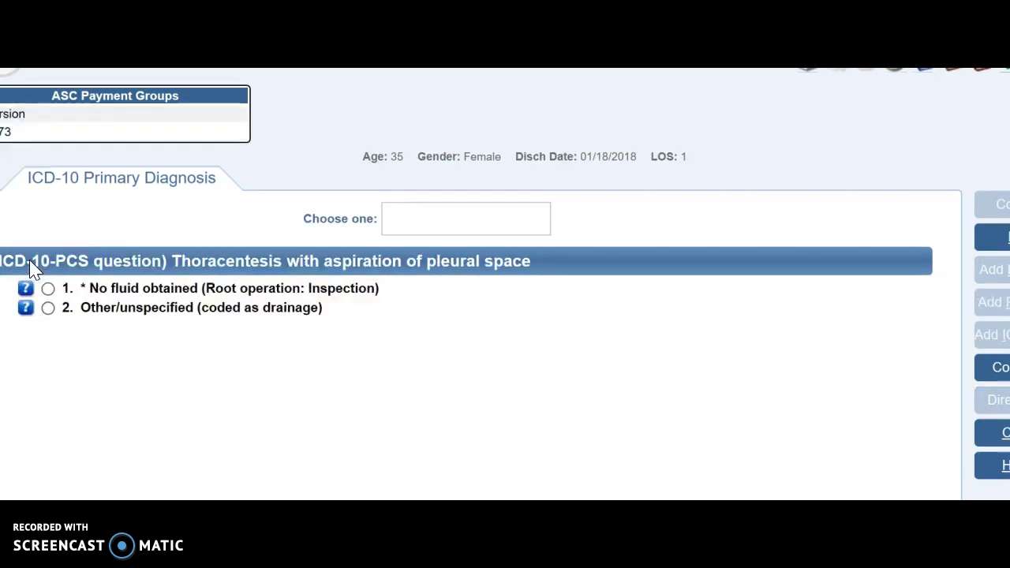
# Step: Code the thoracentesis as drainage with body part Pleural Cavity, Left
pyautogui.click(154, 352)
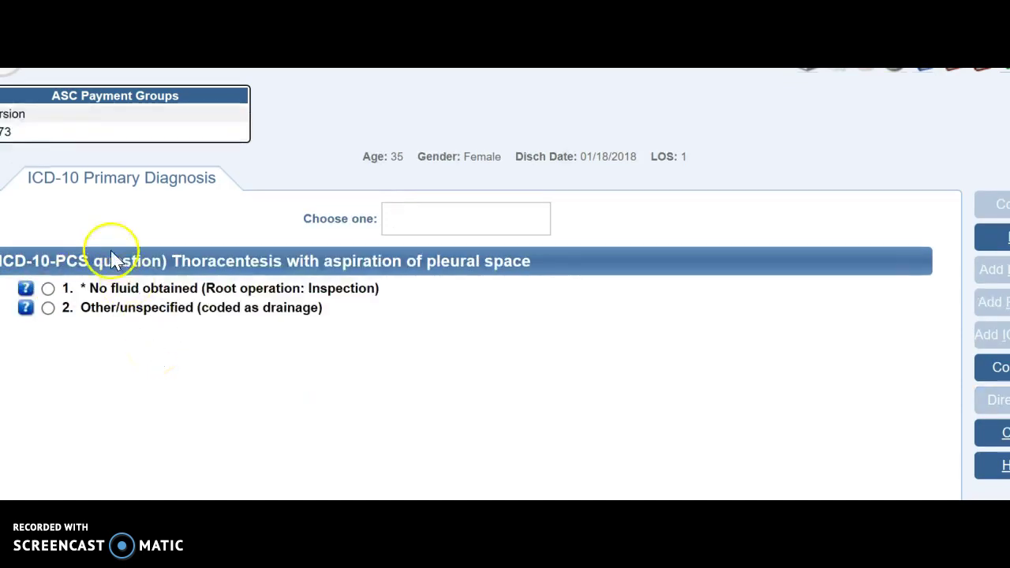
pyautogui.moveTo(120, 296)
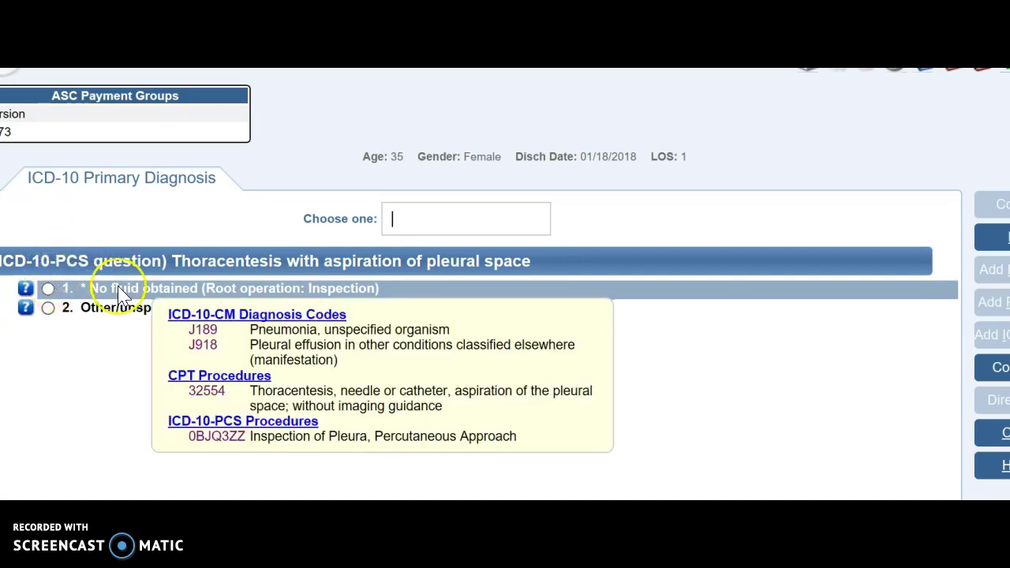
pyautogui.click(48, 309)
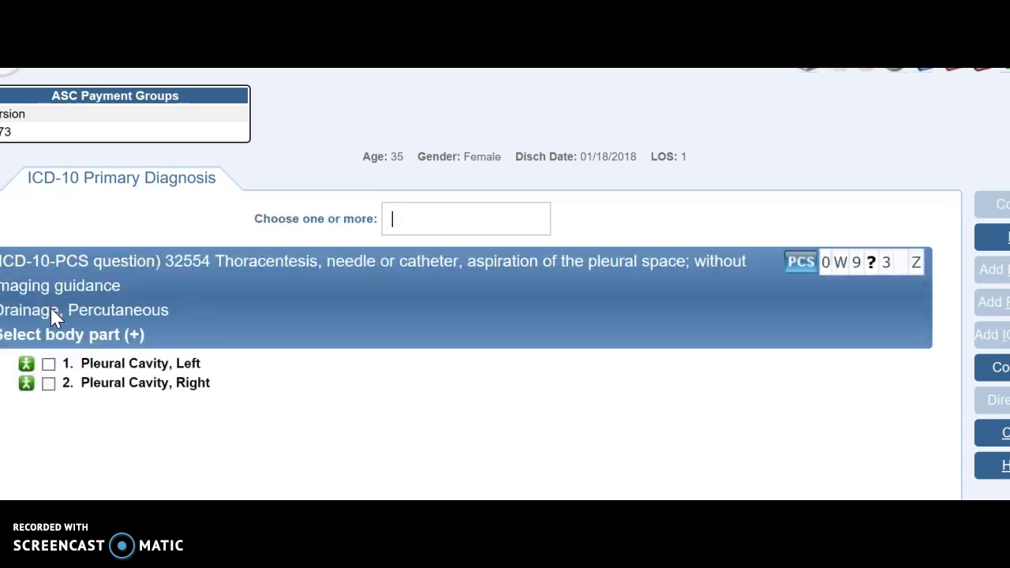
pyautogui.click(48, 364)
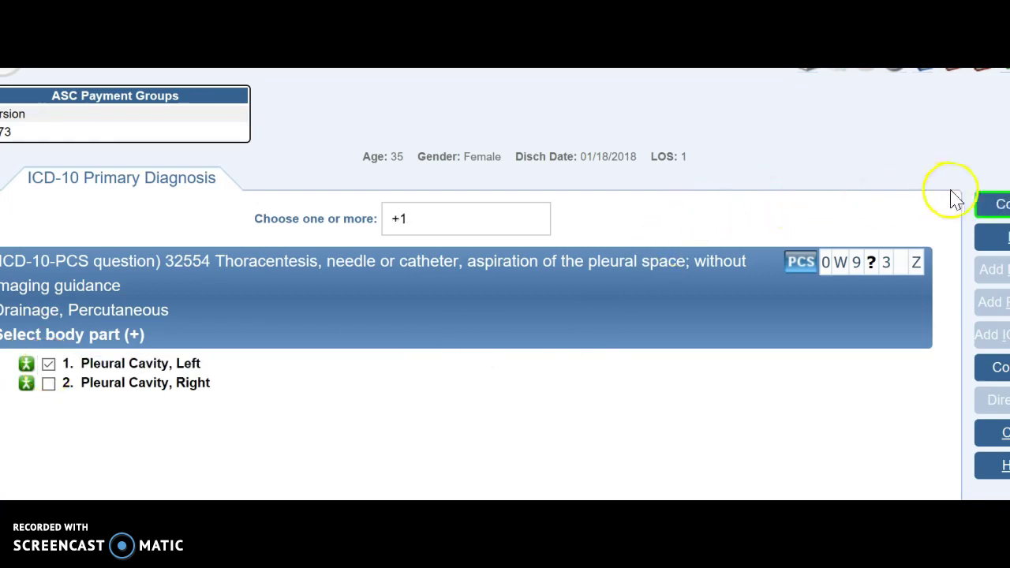
pyautogui.click(992, 216)
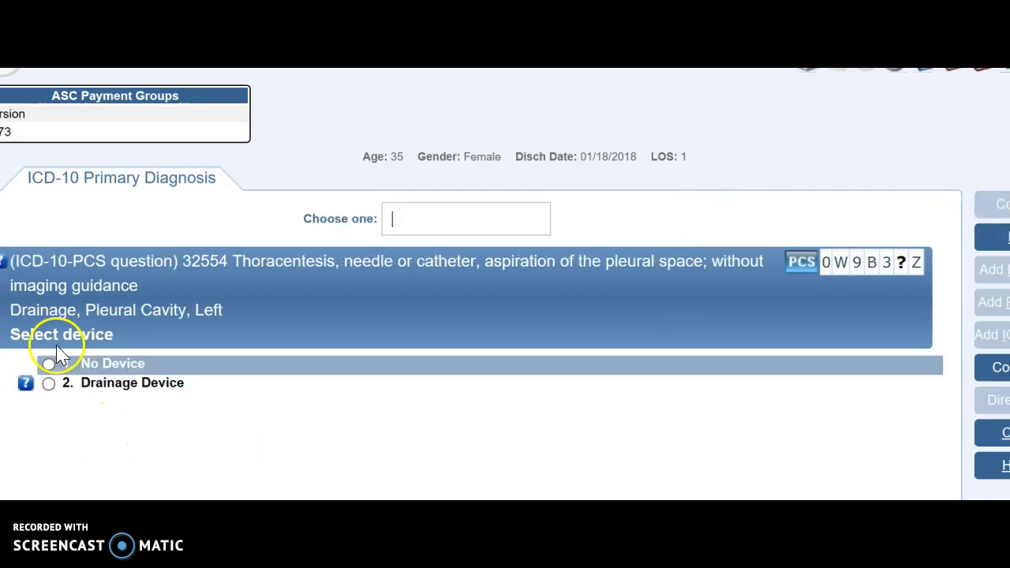
# Step: Specify no device for 0W9B3ZZ and accept codes J189, J918, 32554 and 0W9B3ZZ
pyautogui.moveTo(47, 377)
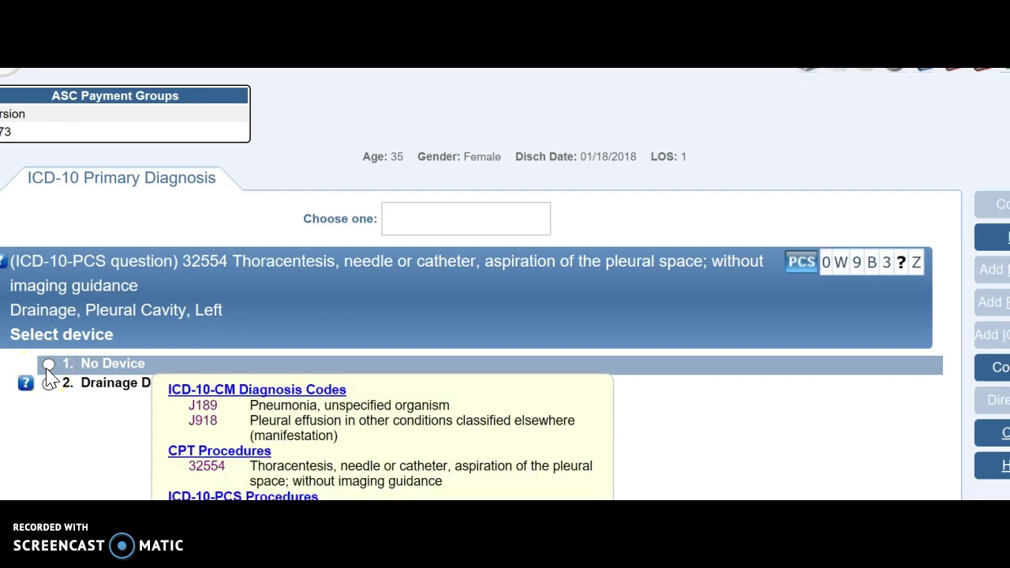
pyautogui.click(47, 368)
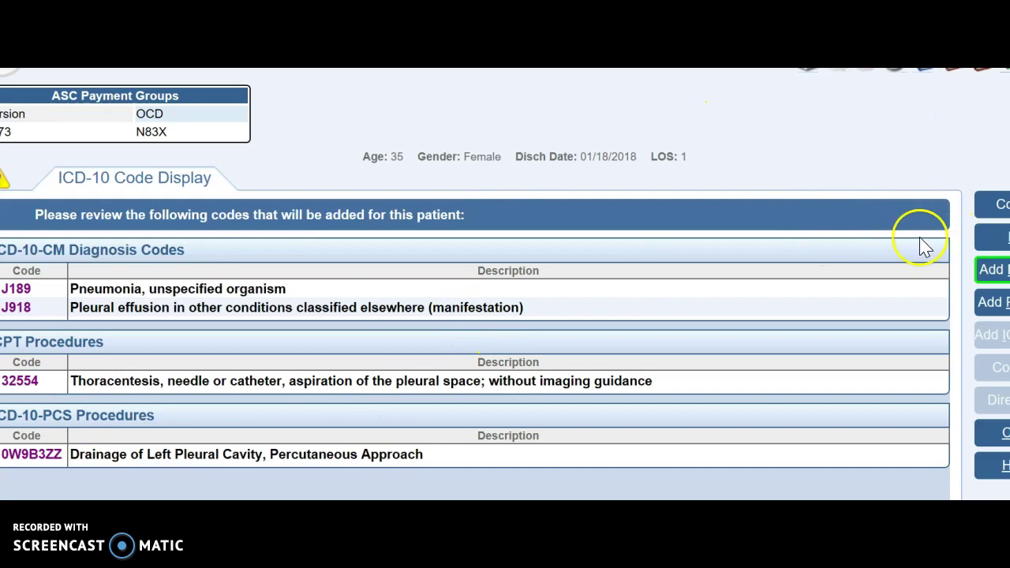
pyautogui.click(996, 208)
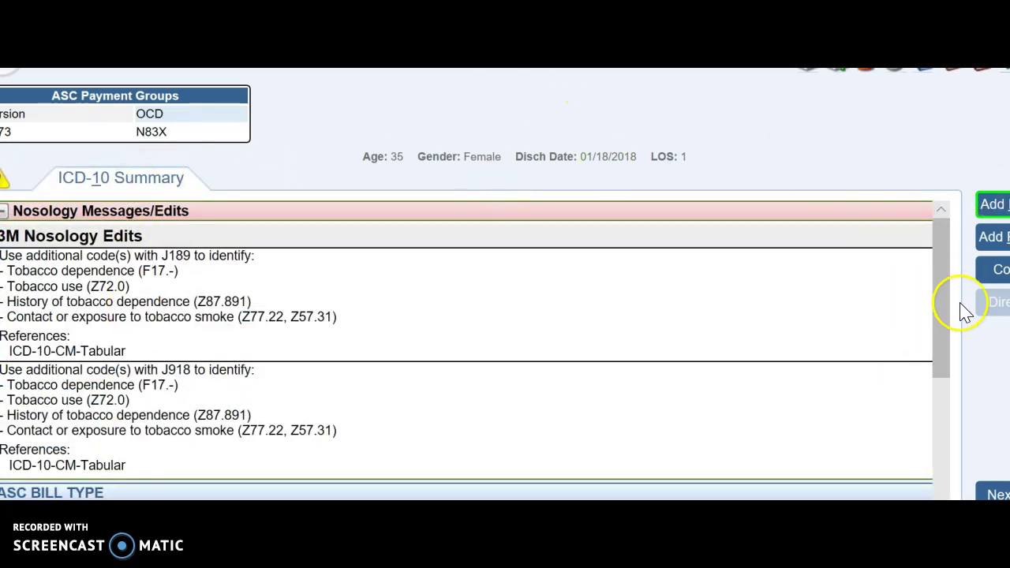
# Step: Scroll the ICD-10 Summary down to the ICD-10-PCS procedure 0W9B3ZZ and bill type edit
pyautogui.click(945, 273)
pyautogui.moveTo(945, 273); pyautogui.dragTo(978, 284)
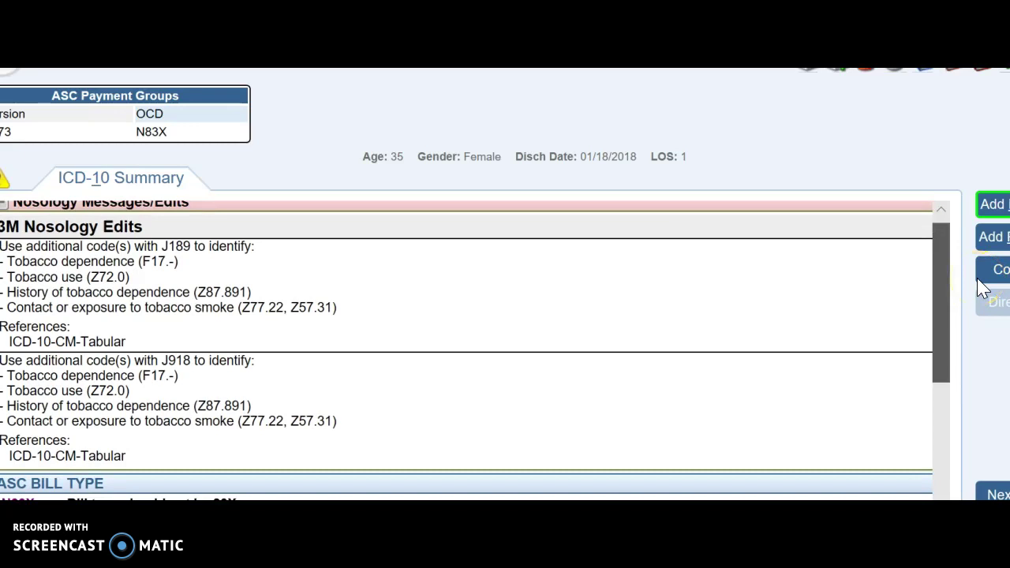
pyautogui.moveTo(982, 288); pyautogui.dragTo(991, 351)
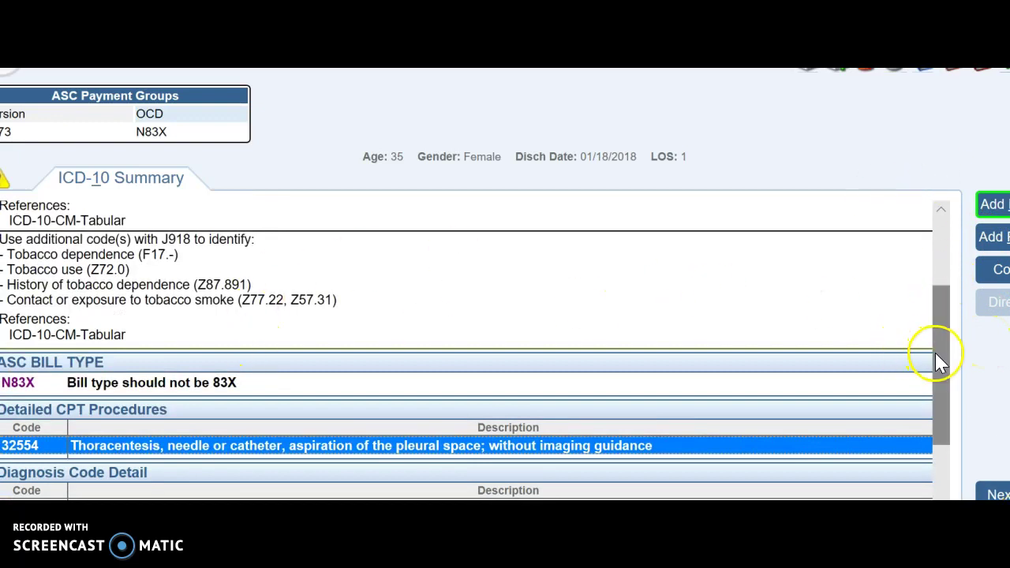
pyautogui.moveTo(938, 362); pyautogui.dragTo(970, 372)
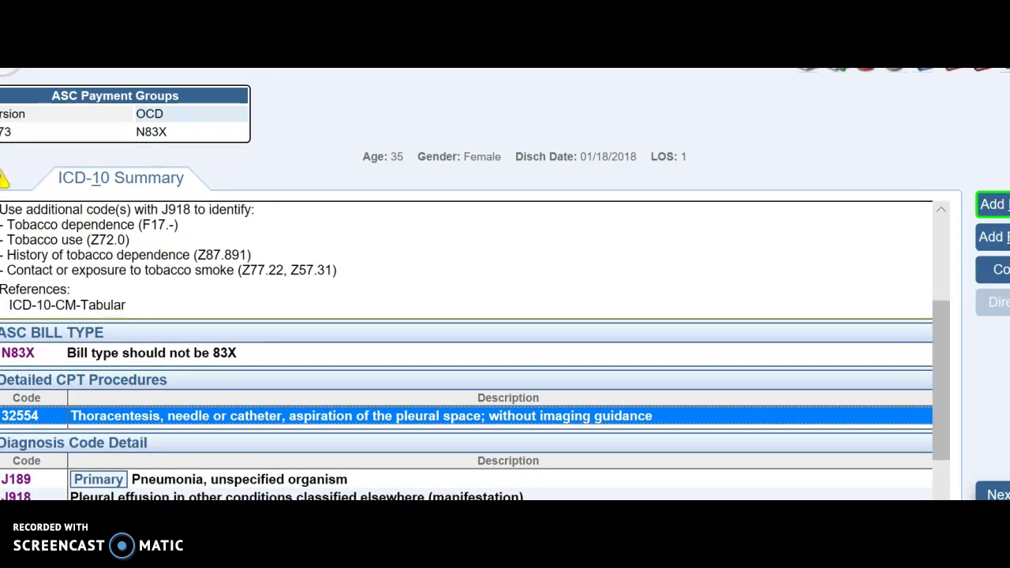
pyautogui.moveTo(942, 334); pyautogui.dragTo(951, 452)
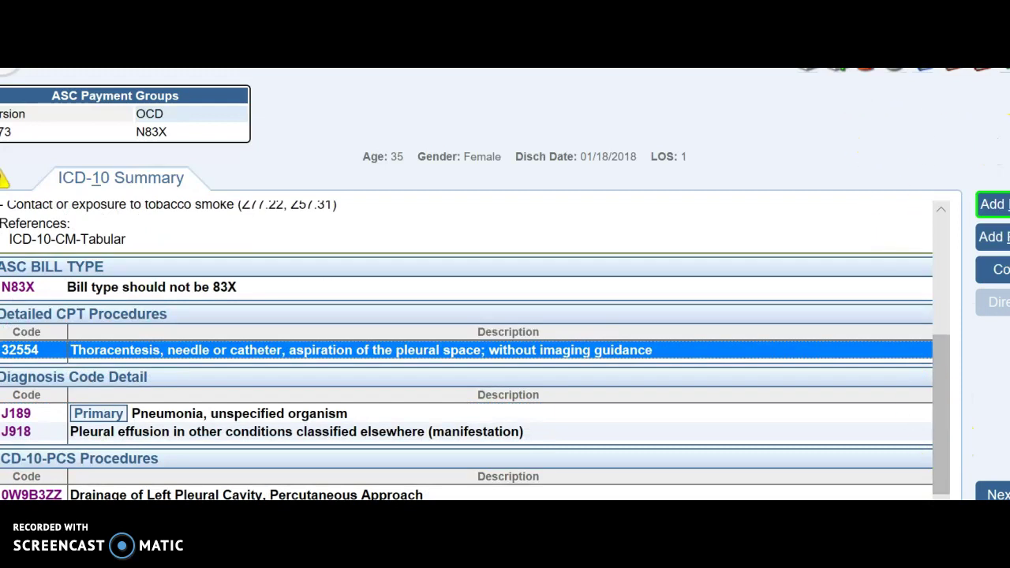
# Step: Open the Codebook reference list, then dismiss it to return to the summary
pyautogui.click(378, 68)
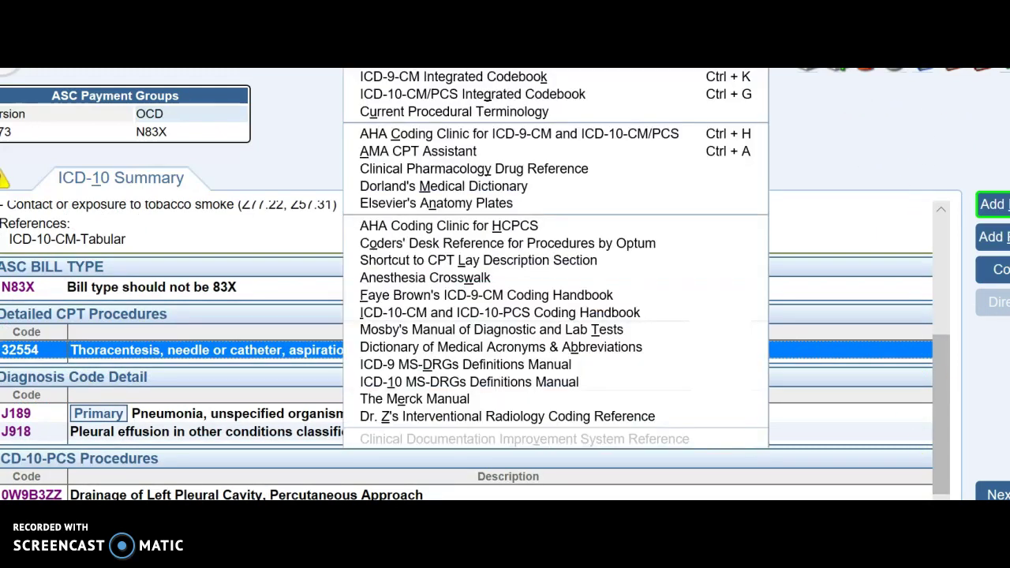
pyautogui.click(448, 153)
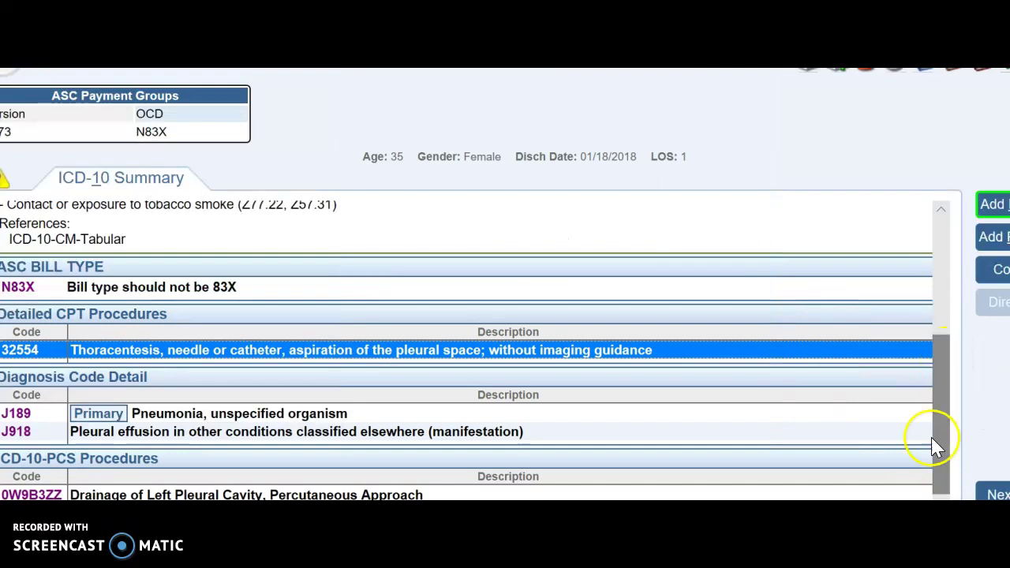
pyautogui.scroll(1, 16, 426)
# Step: Show the AHA Coding Clinic references for J189 through View Reference
pyautogui.rightClick(22, 434)
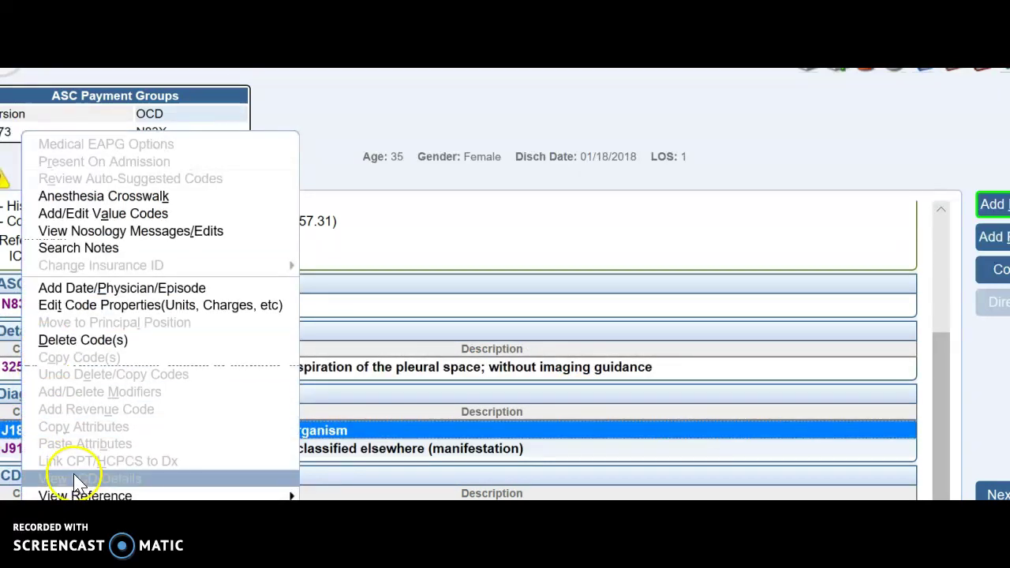
pyautogui.moveTo(79, 496)
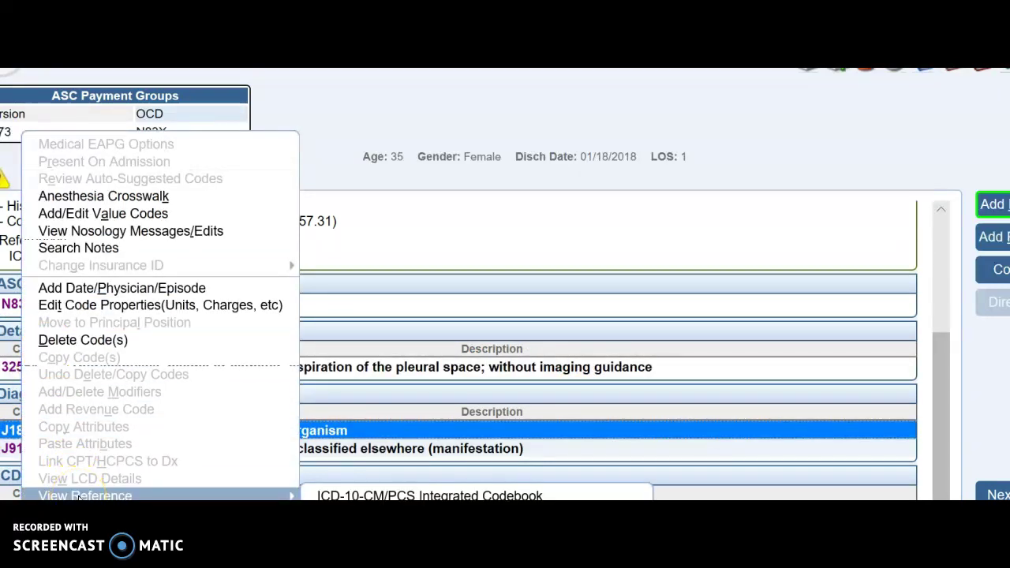
pyautogui.moveTo(149, 490)
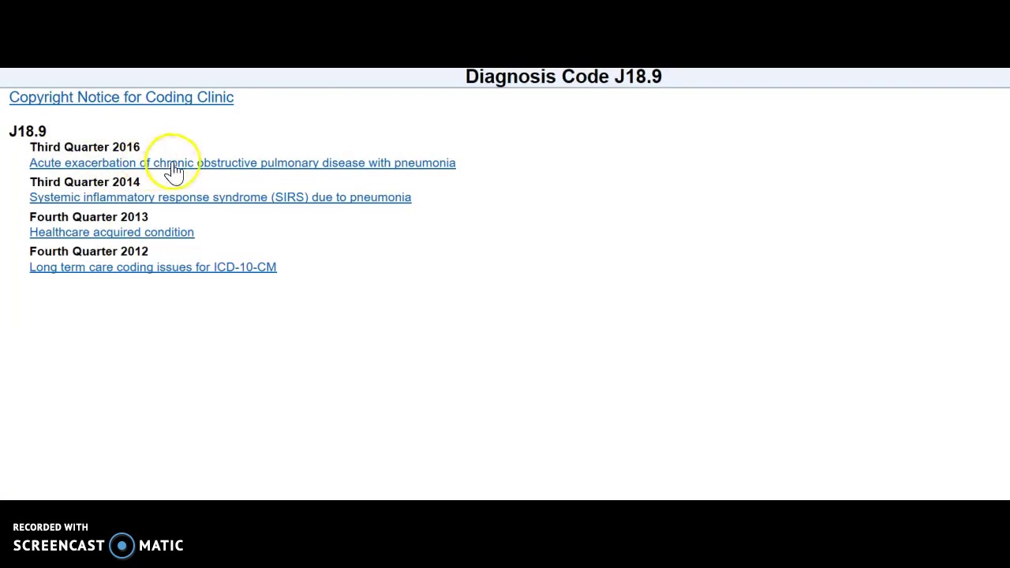
# Step: Read the Third Quarter 2016 Coding Clinic article on acute COPD exacerbation with pneumonia, then close it
pyautogui.click(273, 166)
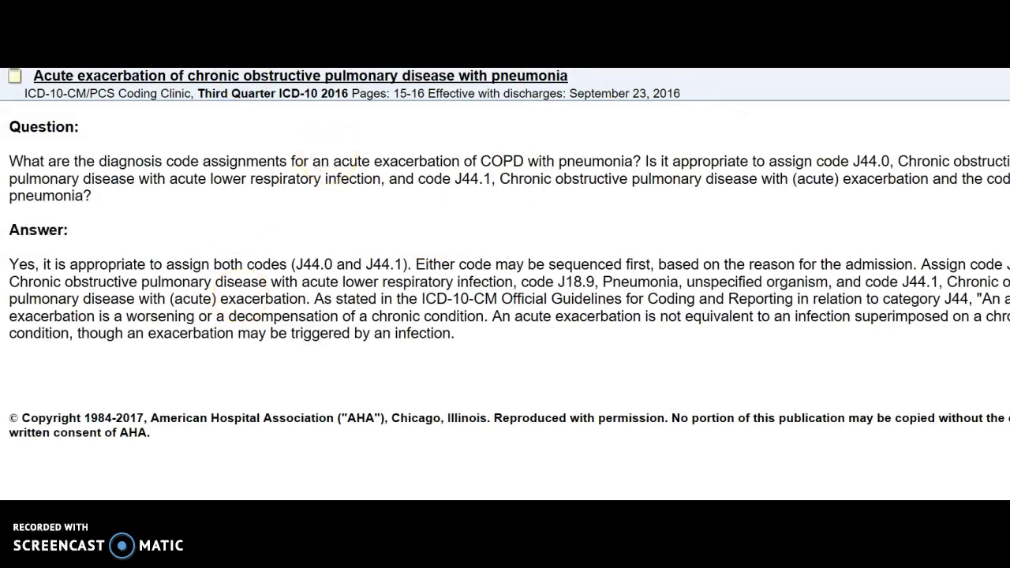
pyautogui.hotkey('ctrl', 'w')
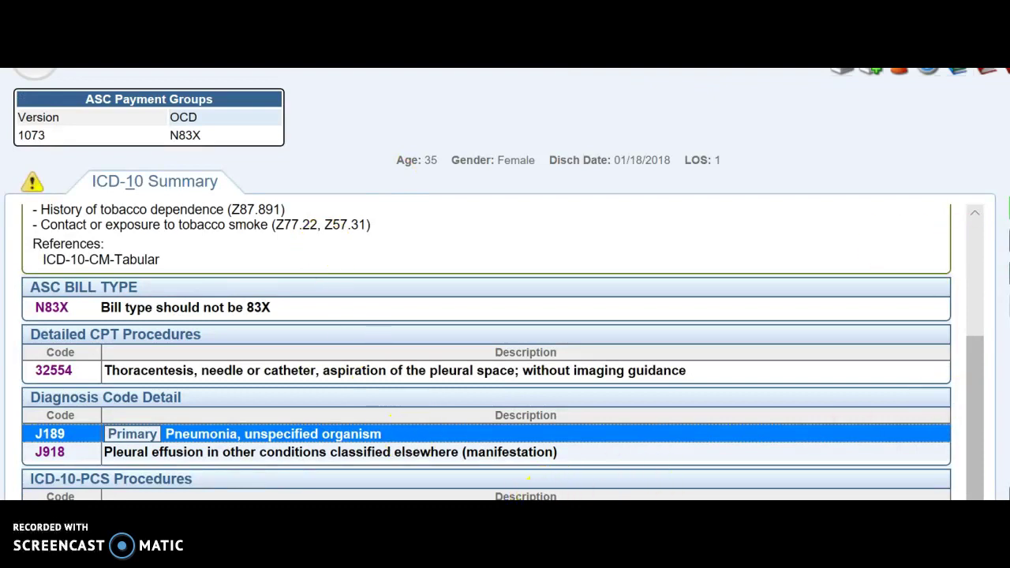
pyautogui.scroll(-1, 528, 477)
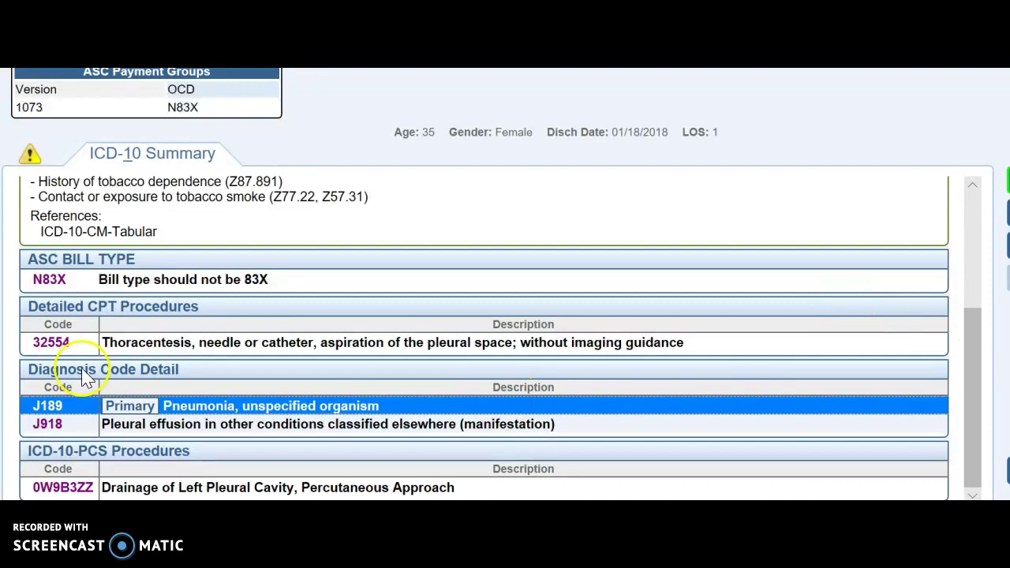
pyautogui.rightClick(50, 347)
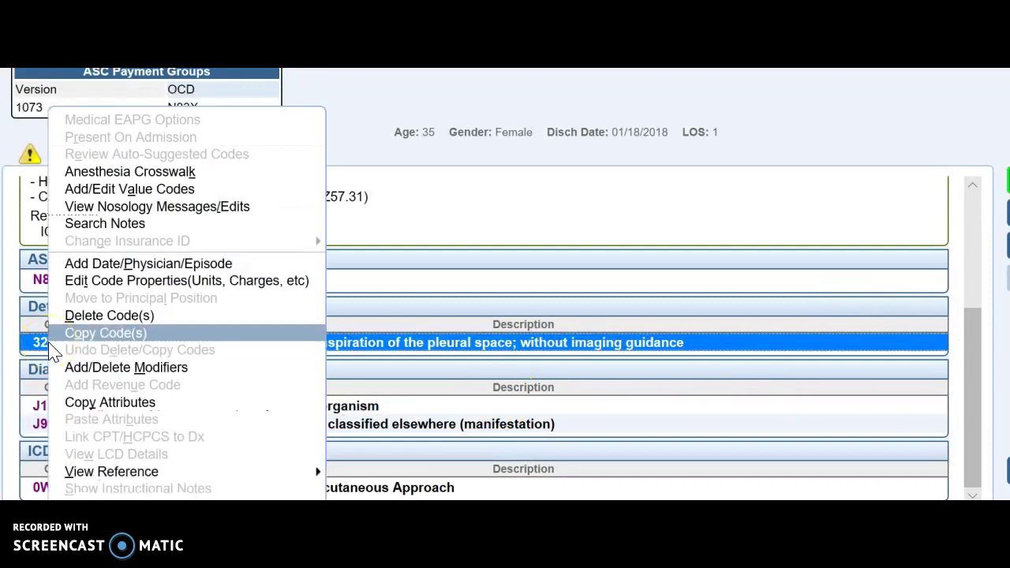
pyautogui.moveTo(82, 470)
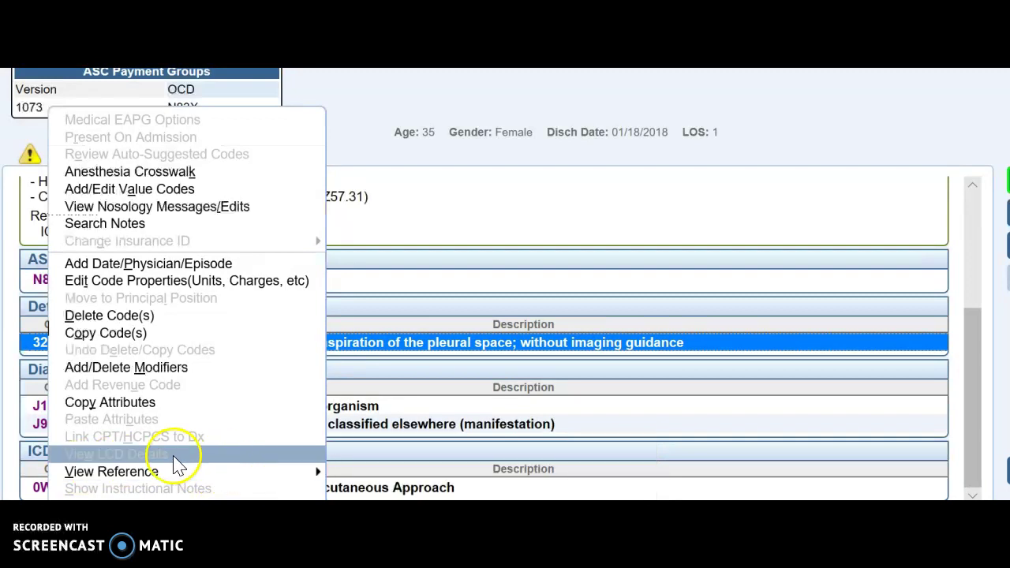
pyautogui.moveTo(264, 476)
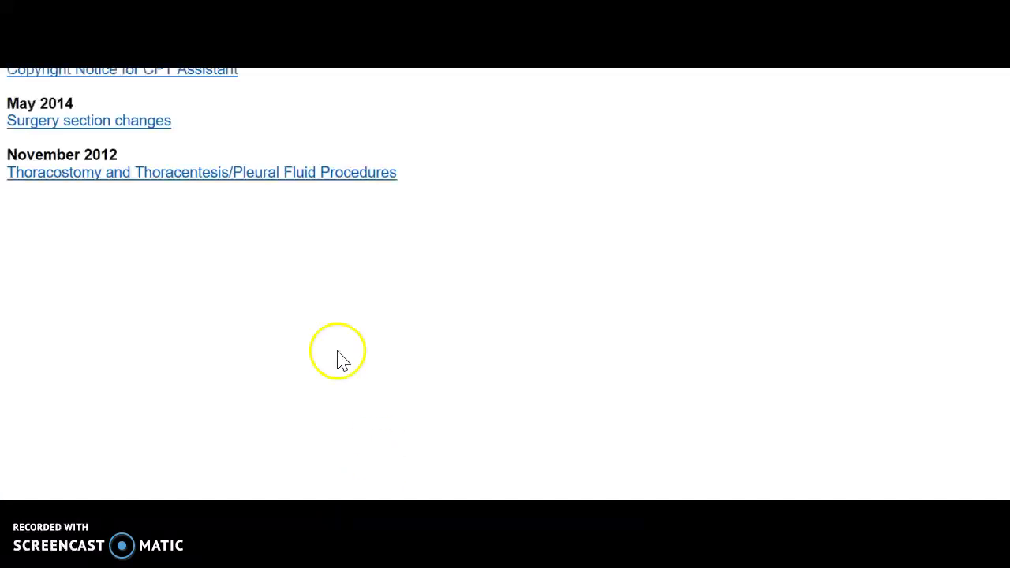
pyautogui.click(136, 178)
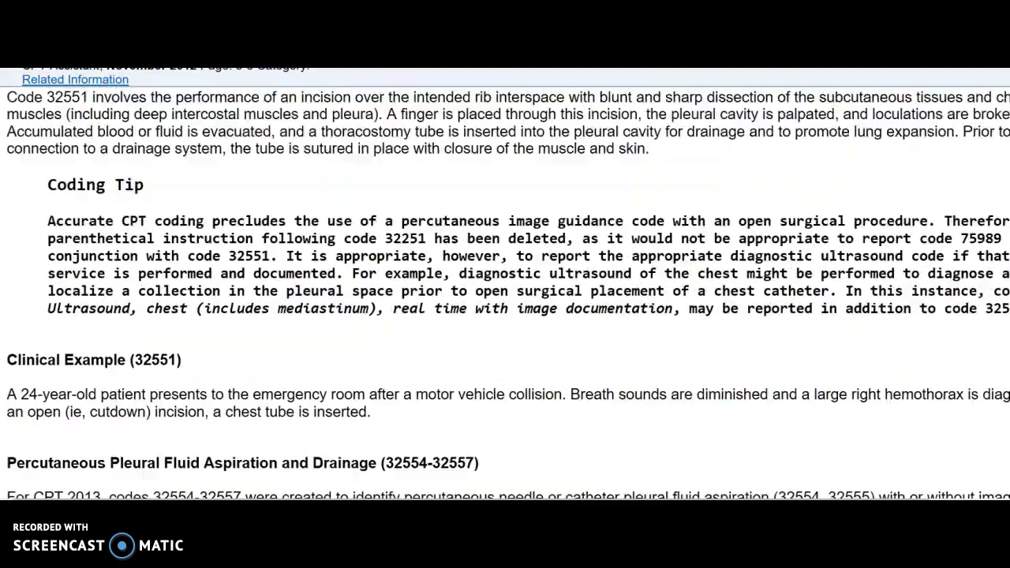
pyautogui.scroll(-15, 504, 292)
pyautogui.scroll(10, 505, 284)
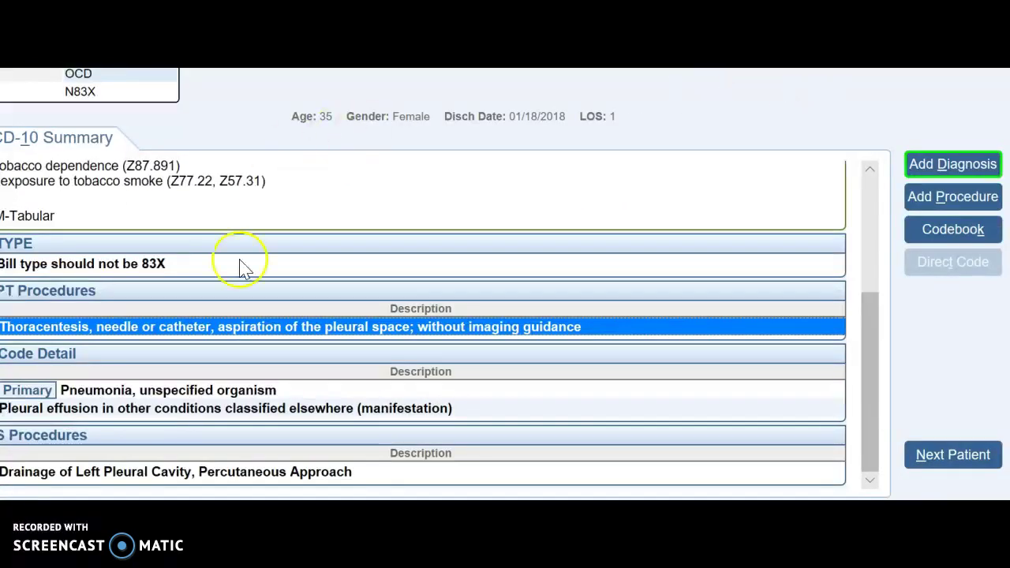
# Step: Begin the next patient with product DRGFINDER and Medicare grouper, ready to enter age at admission
pyautogui.click(936, 464)
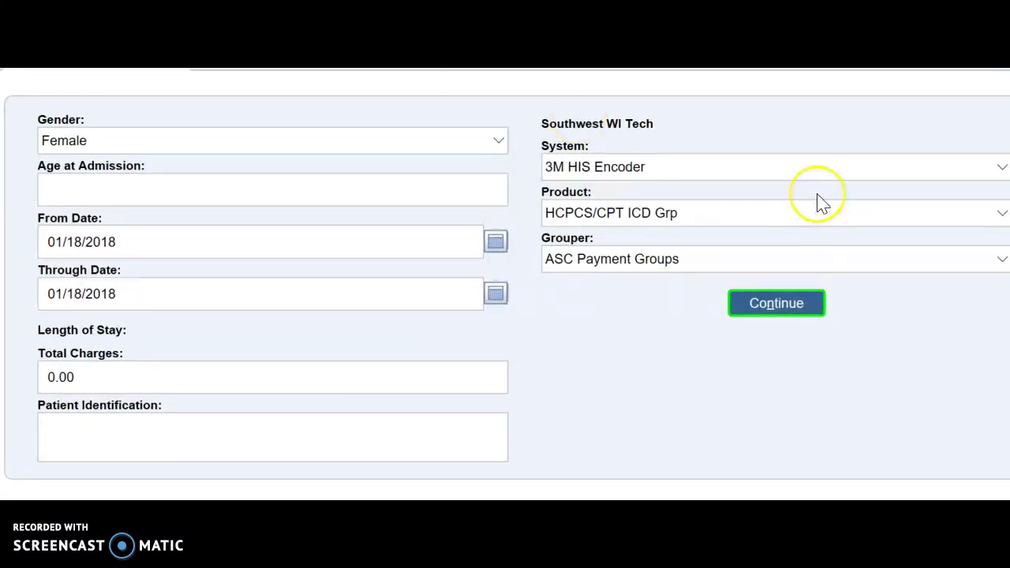
pyautogui.click(805, 213)
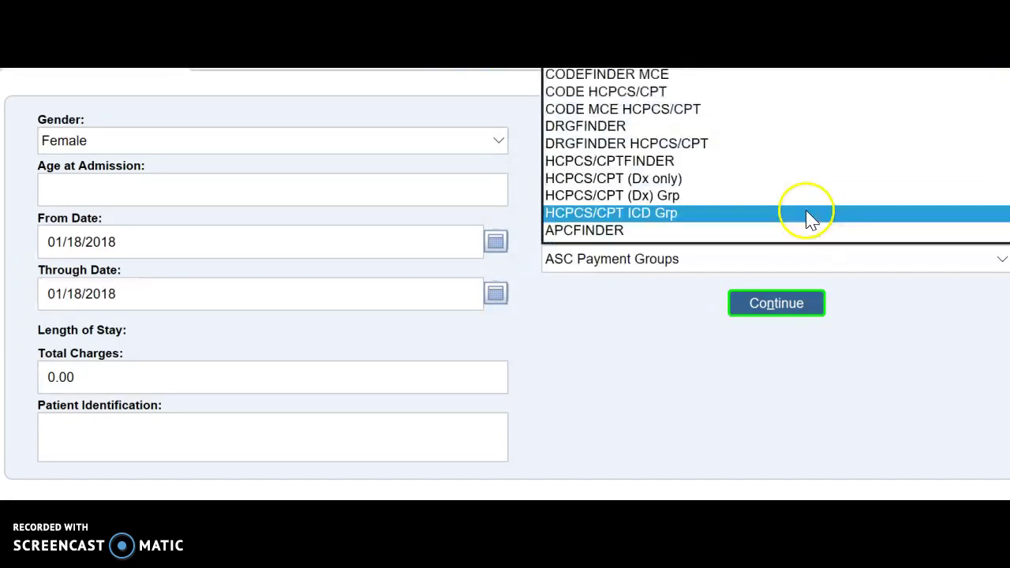
pyautogui.click(597, 135)
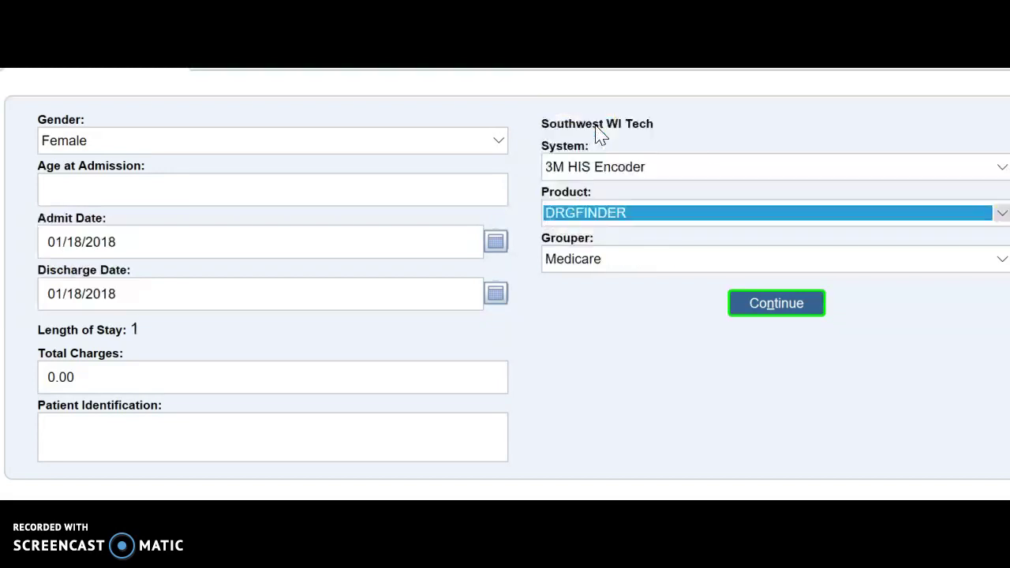
pyautogui.click(585, 268)
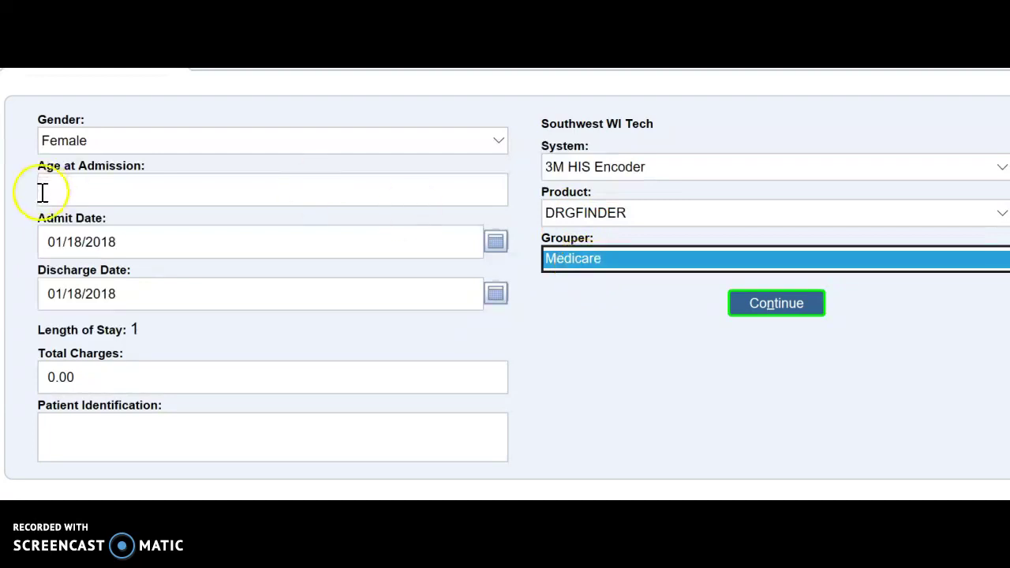
pyautogui.click(92, 191)
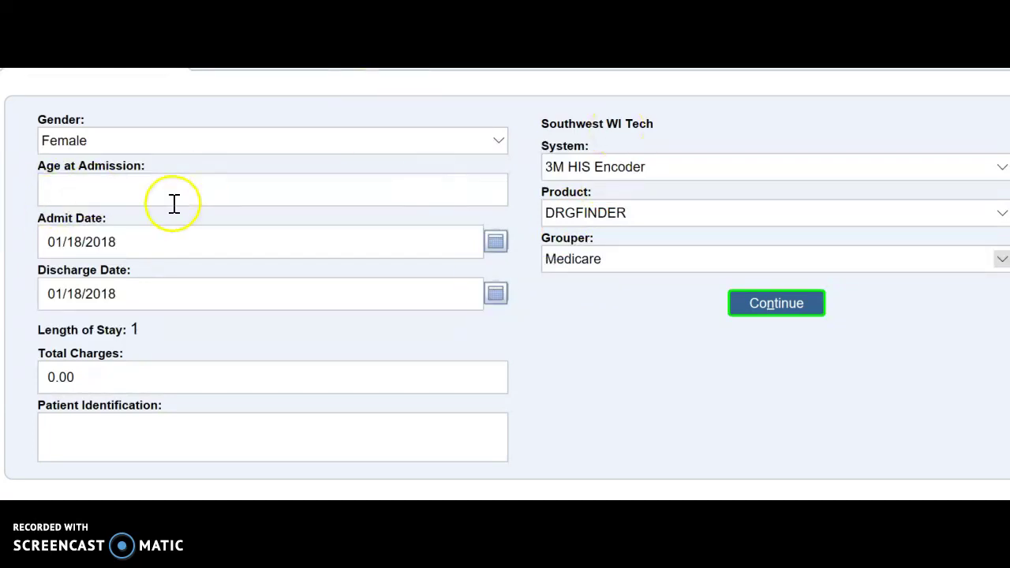
pyautogui.click(61, 190)
pyautogui.click(59, 195)
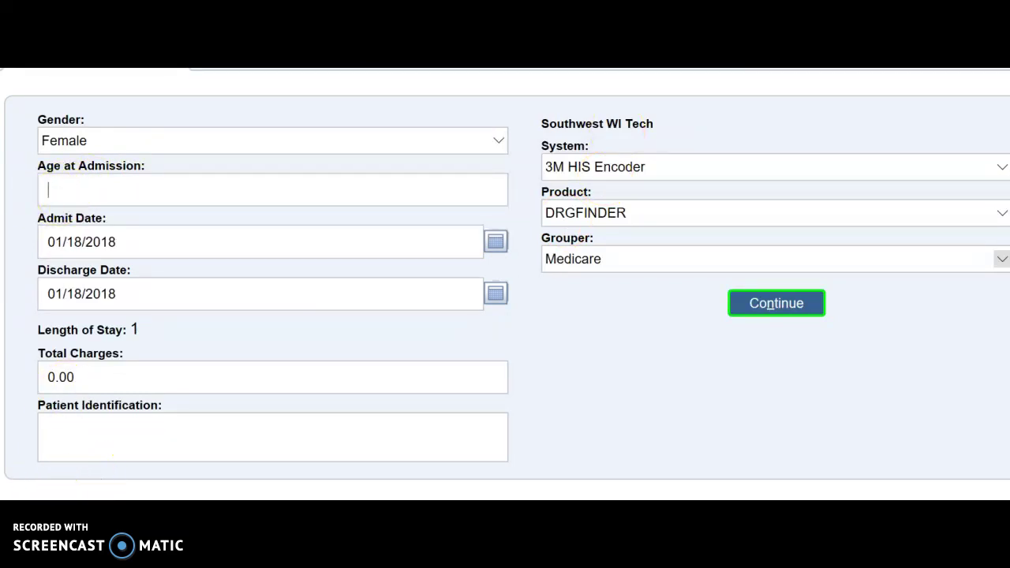